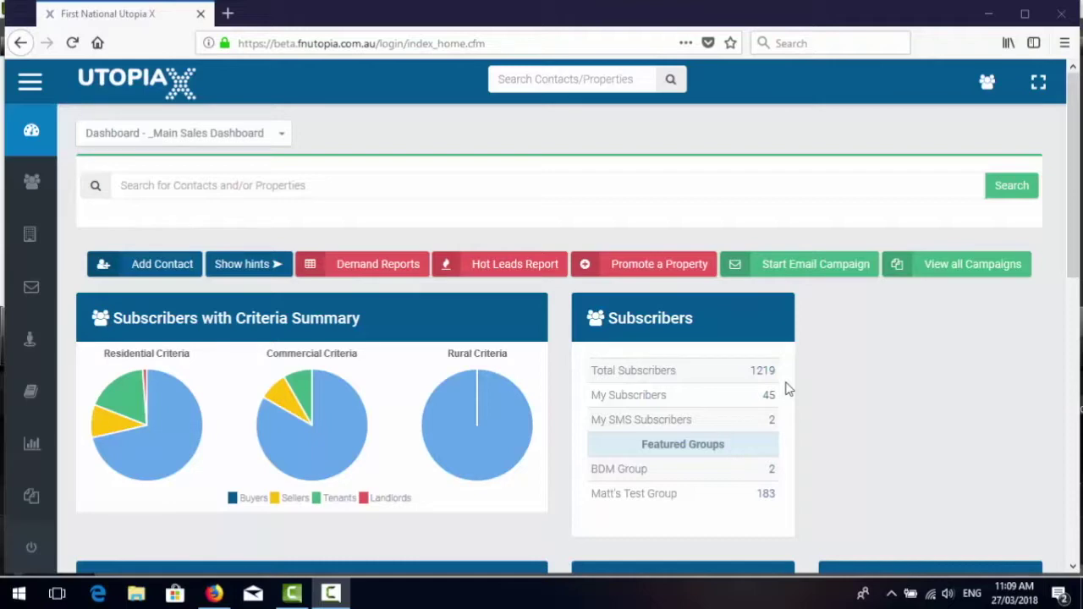
- Search contacts and properties for "lofty" and open the matching Lofty Road property listing
click(234, 193)
text(lofty)
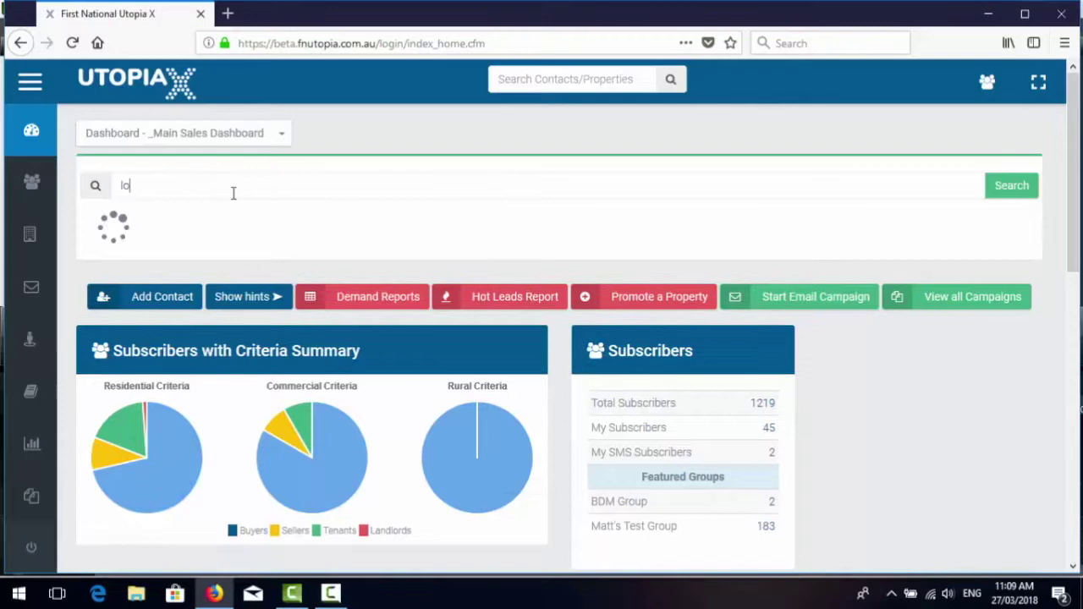
click(170, 260)
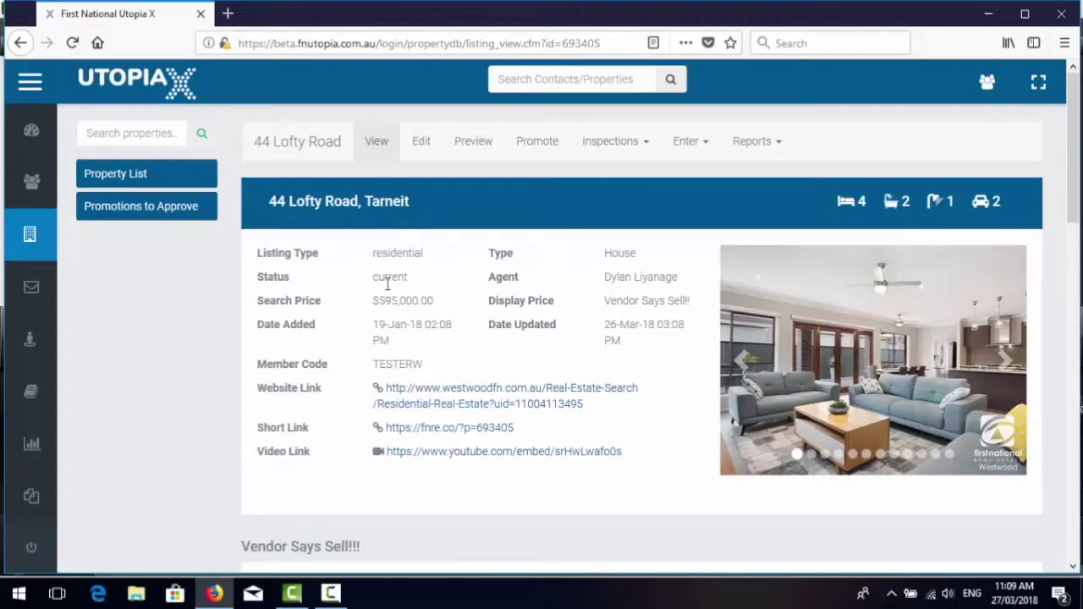
- Examine the listing's summary details and page forward through the property photos in the carousel
scroll(319, 327, down, 2)
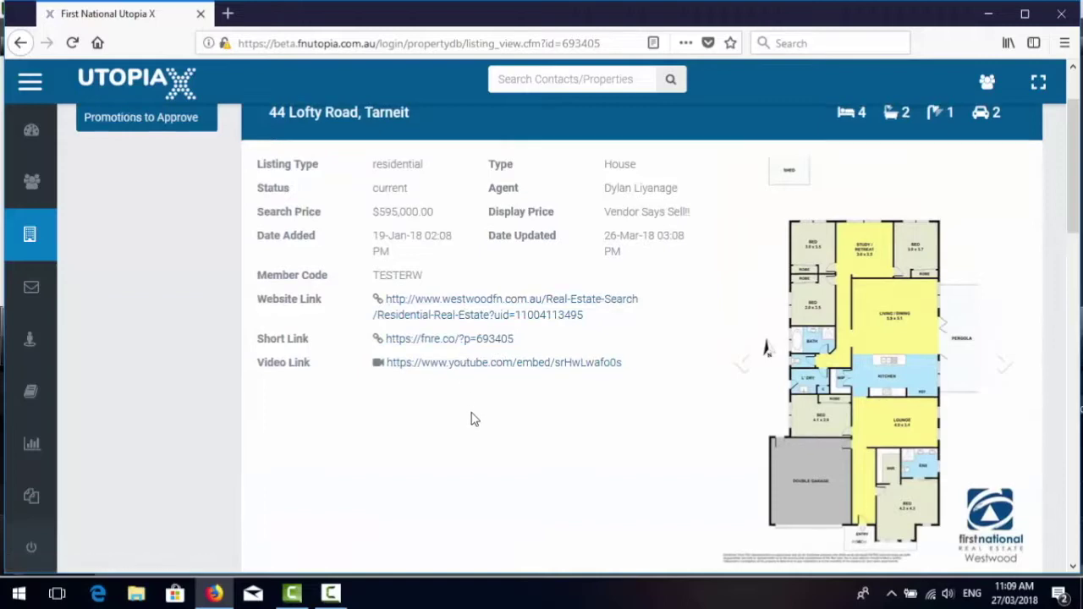
scroll(474, 417, up, 2)
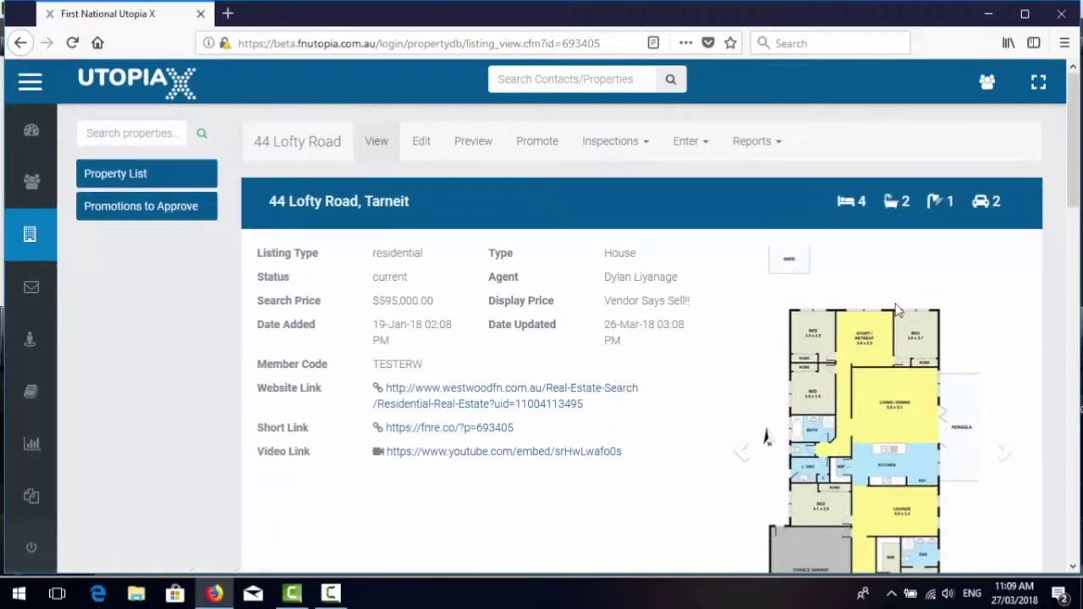
scroll(1055, 337, down, 4)
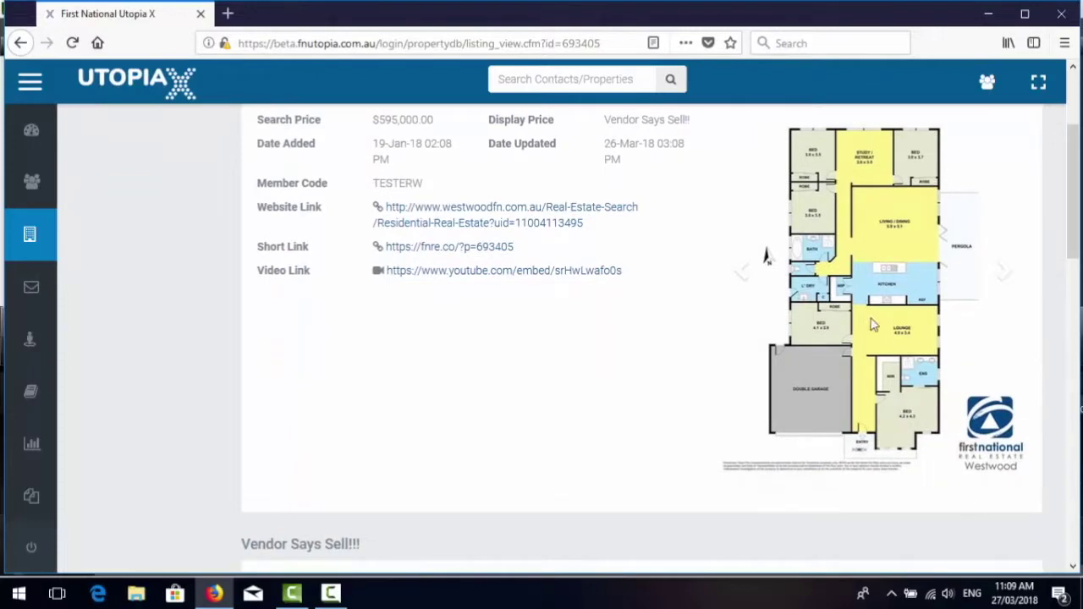
click(1003, 274)
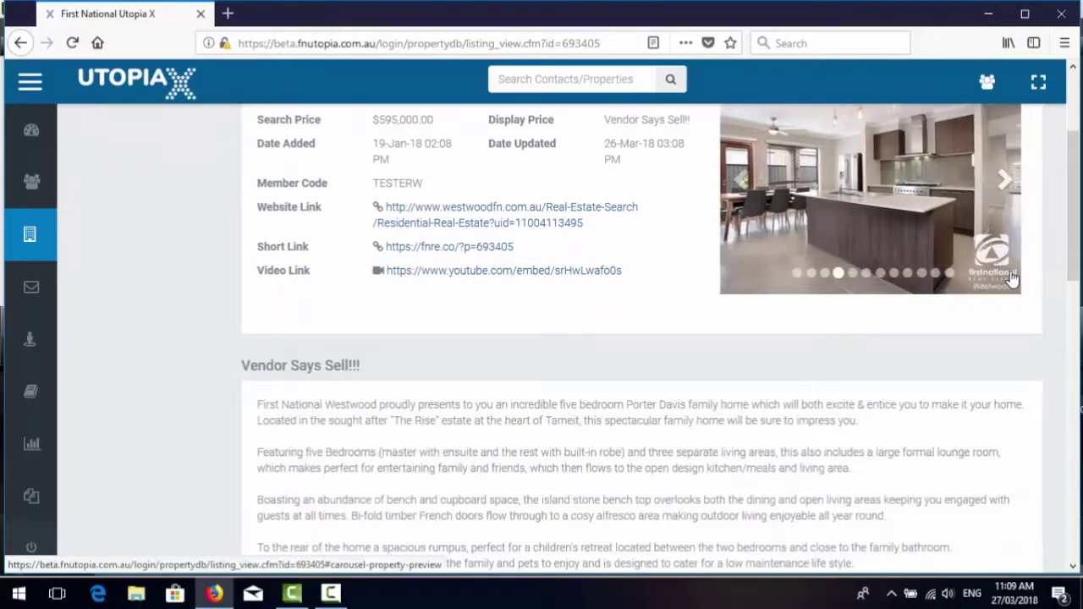
scroll(1008, 279, up, 4)
click(1006, 366)
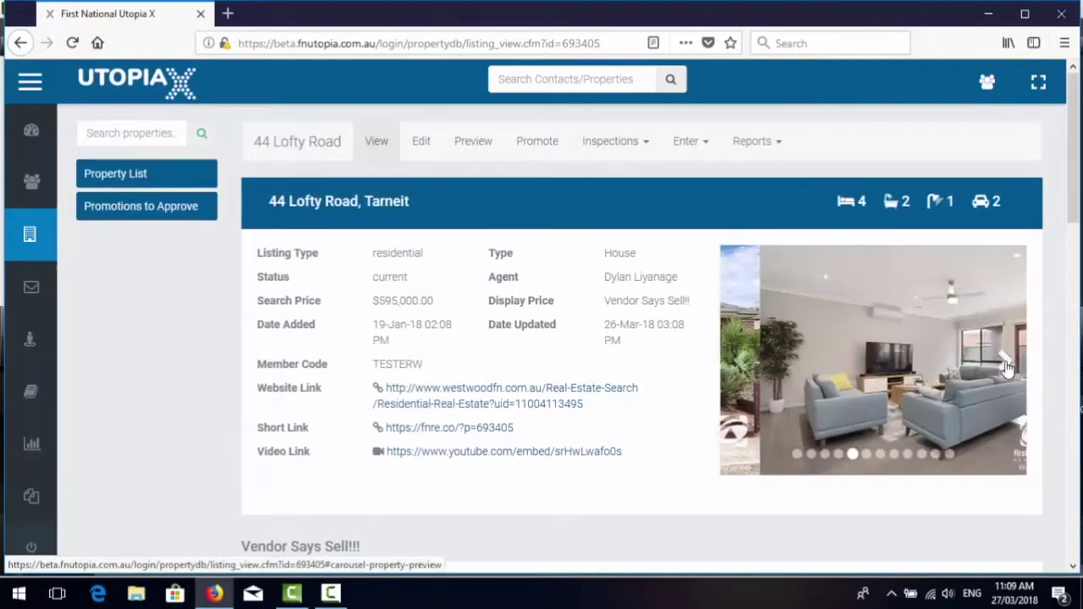
click(1007, 365)
click(1006, 365)
click(1005, 364)
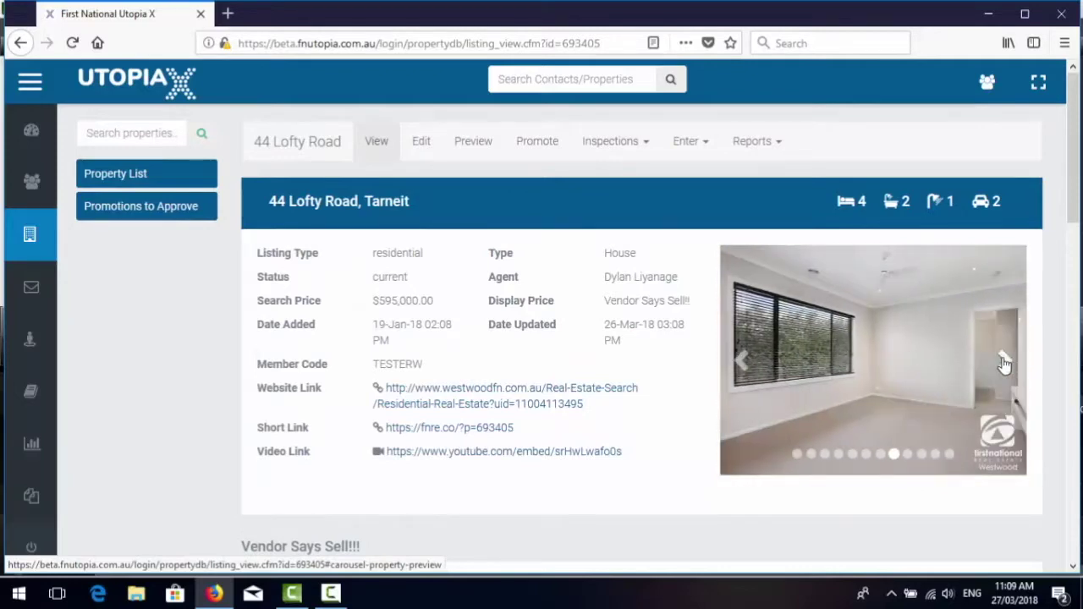
click(1005, 363)
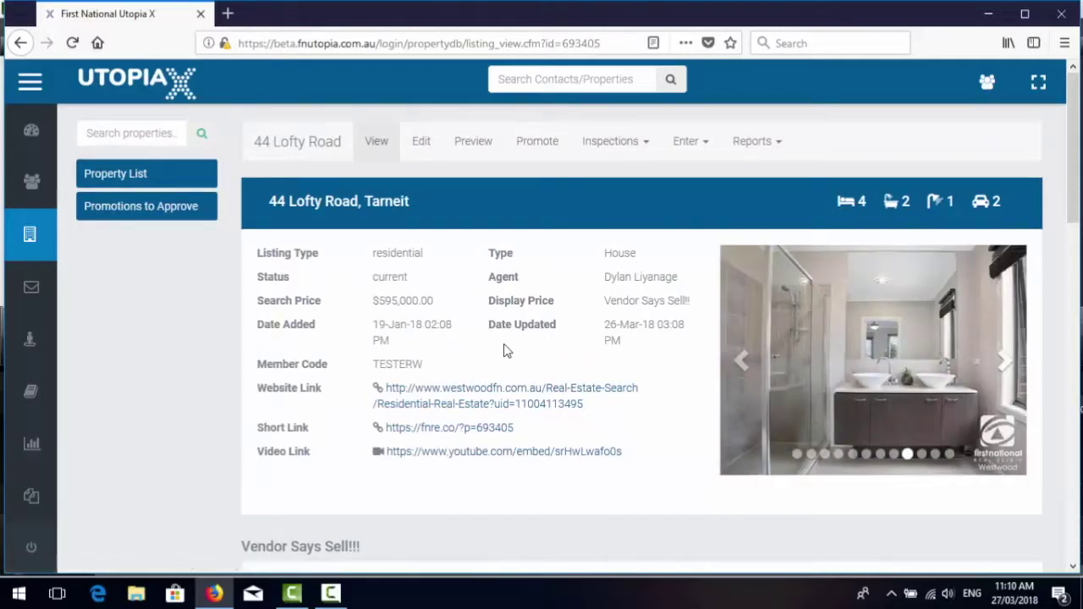
- Read the listing's description, additional information, building and land details, and inspection times section
scroll(505, 350, down, 5)
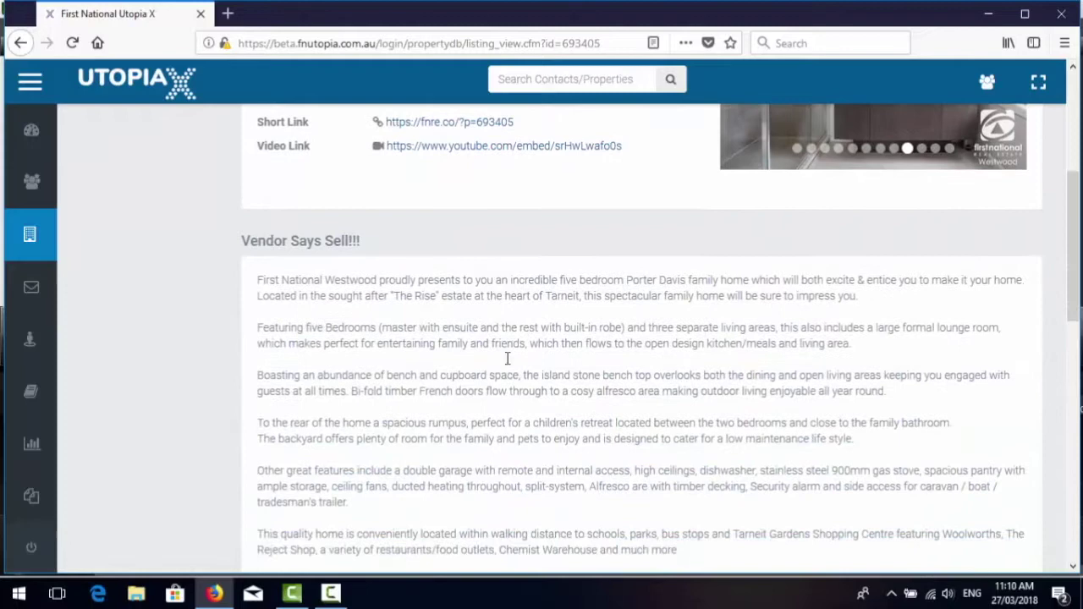
scroll(722, 424, down, 3)
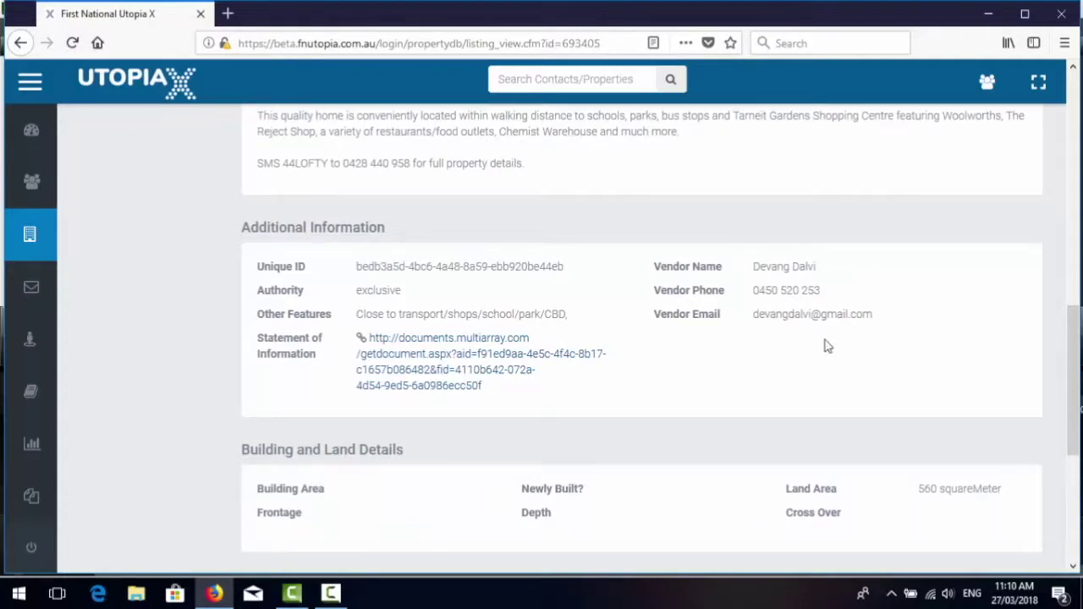
scroll(827, 346, down, 1)
scroll(897, 372, down, 2)
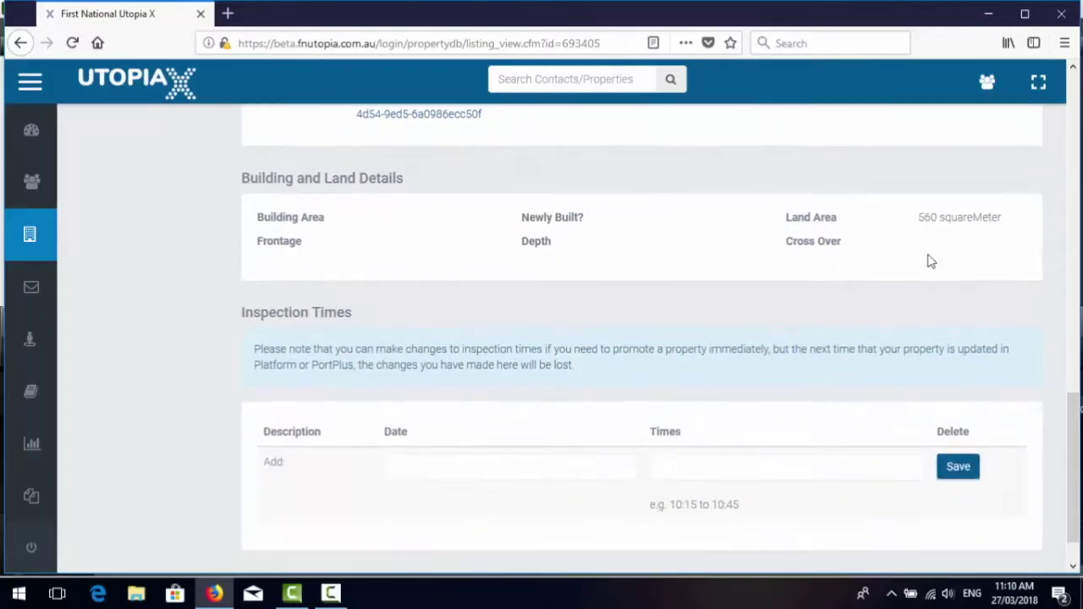
scroll(485, 461, down, 1)
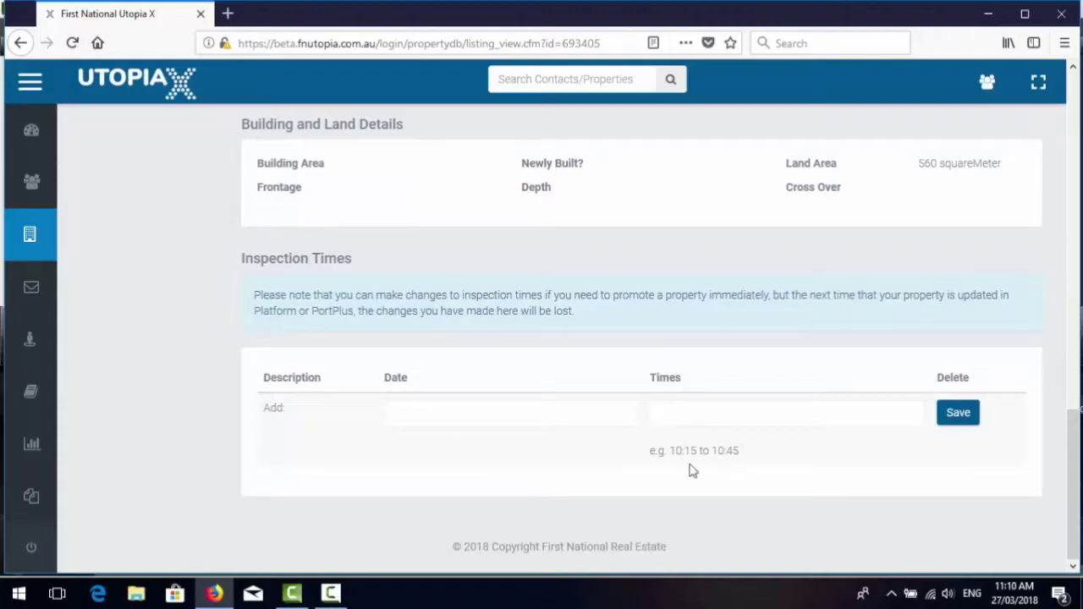
scroll(640, 483, up, 10)
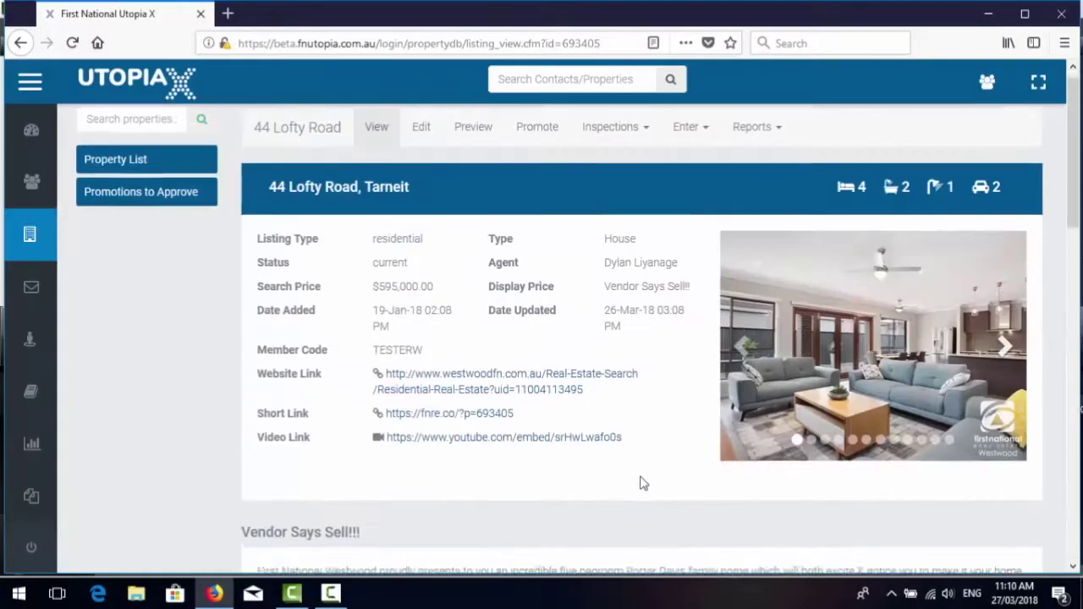
scroll(640, 483, down, 10)
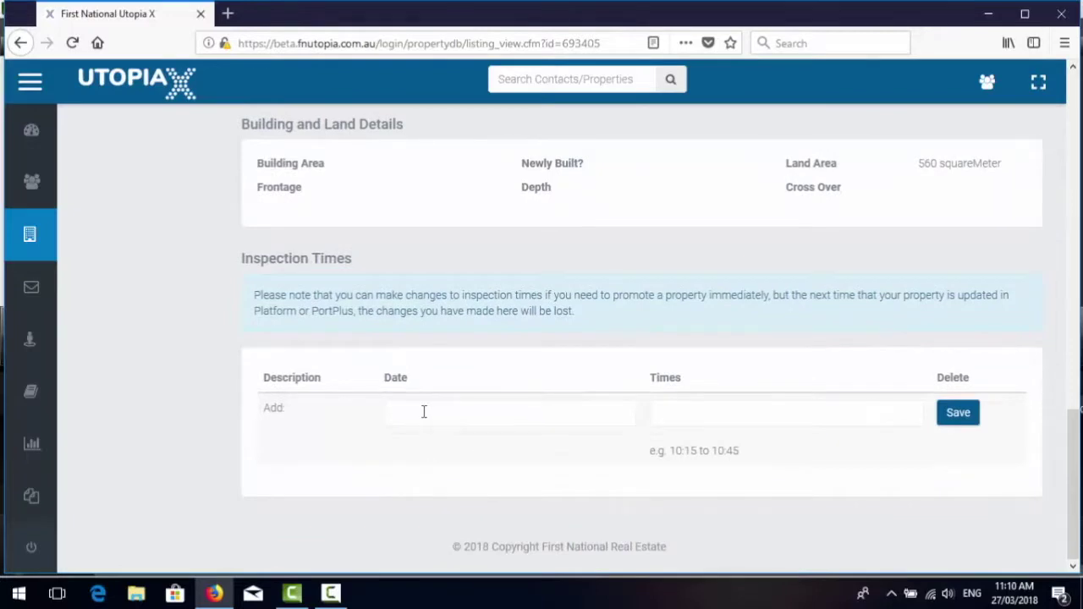
- Open the date calendar for adding a new inspection time to the listing
click(424, 411)
scroll(529, 515, up, 3)
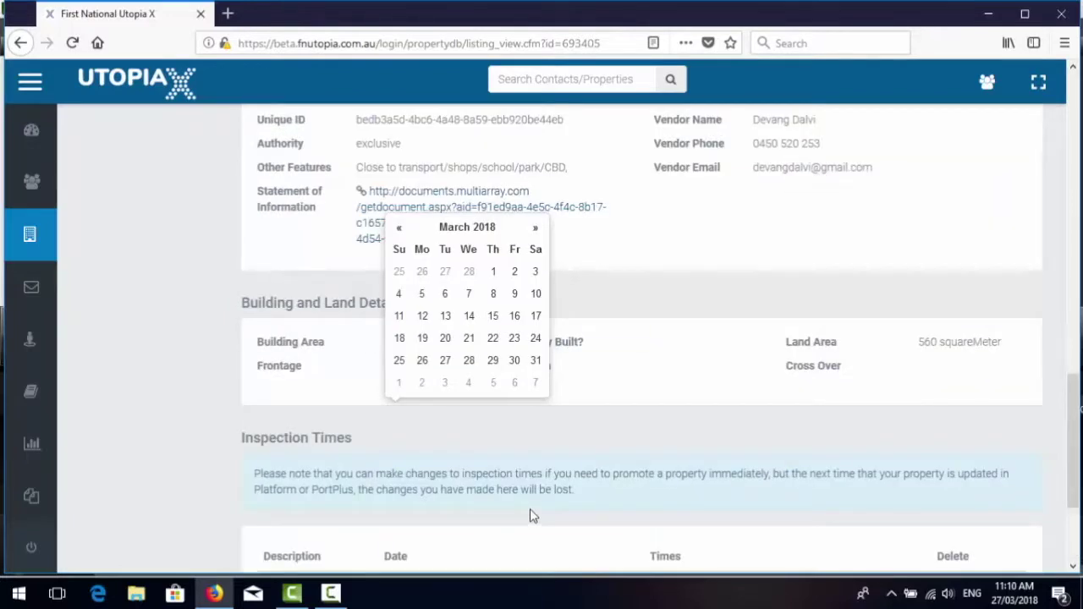
scroll(531, 508, down, 3)
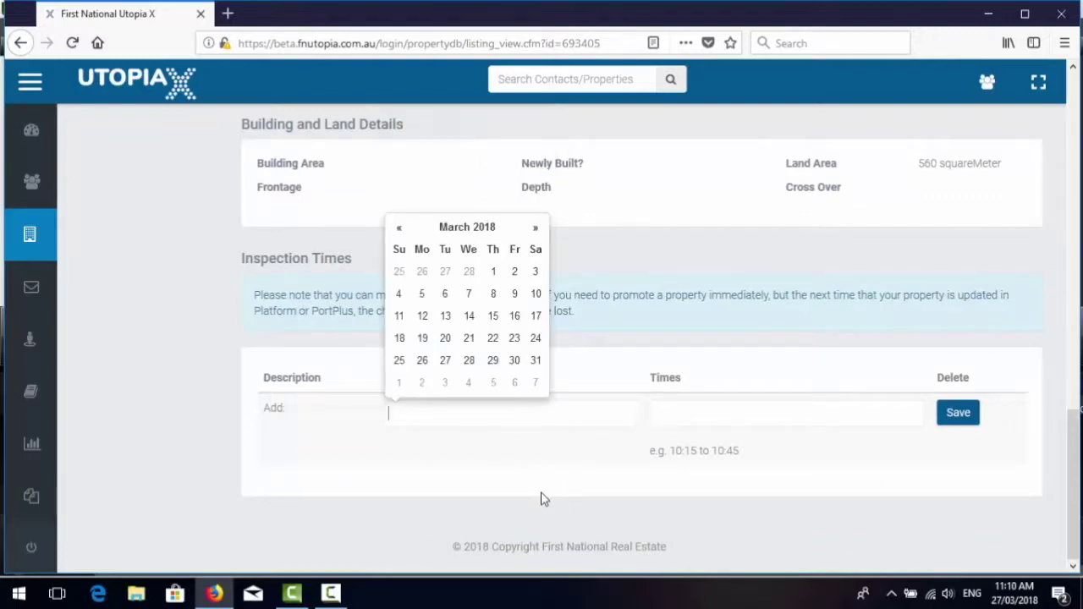
- Edit the listing and load its SMS description from a template, trying "New Just Sold SMS Template" before the one listed directly above "test"
scroll(504, 482, up, 15)
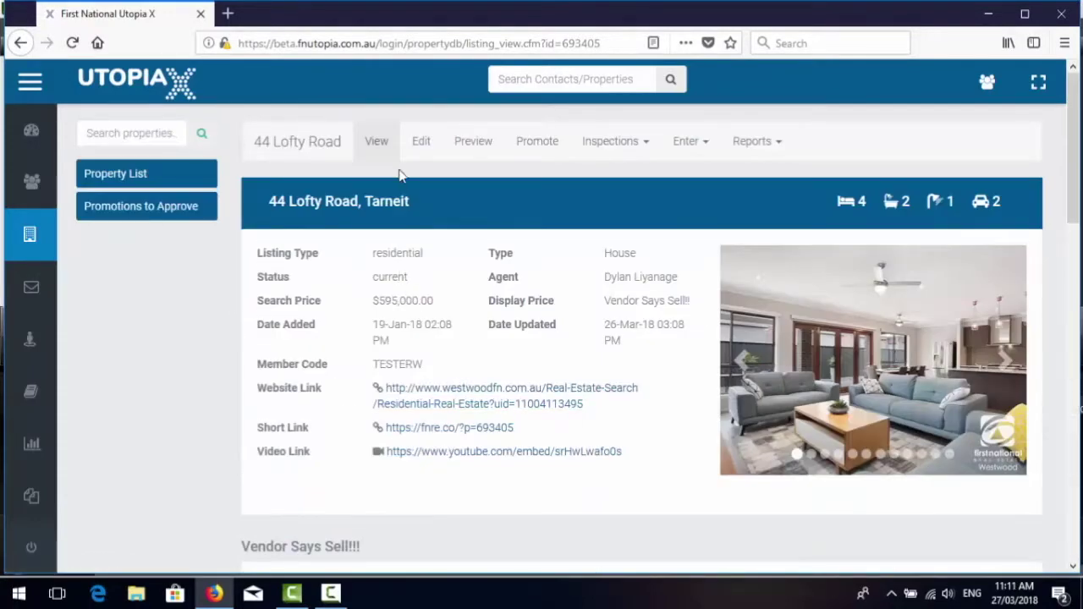
click(421, 143)
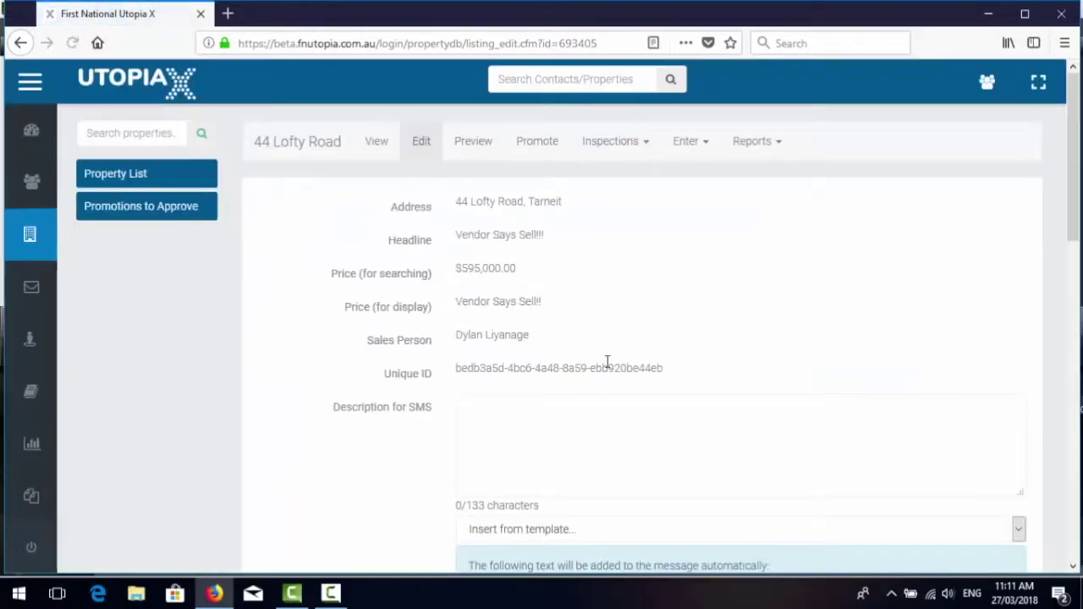
scroll(526, 261, down, 3)
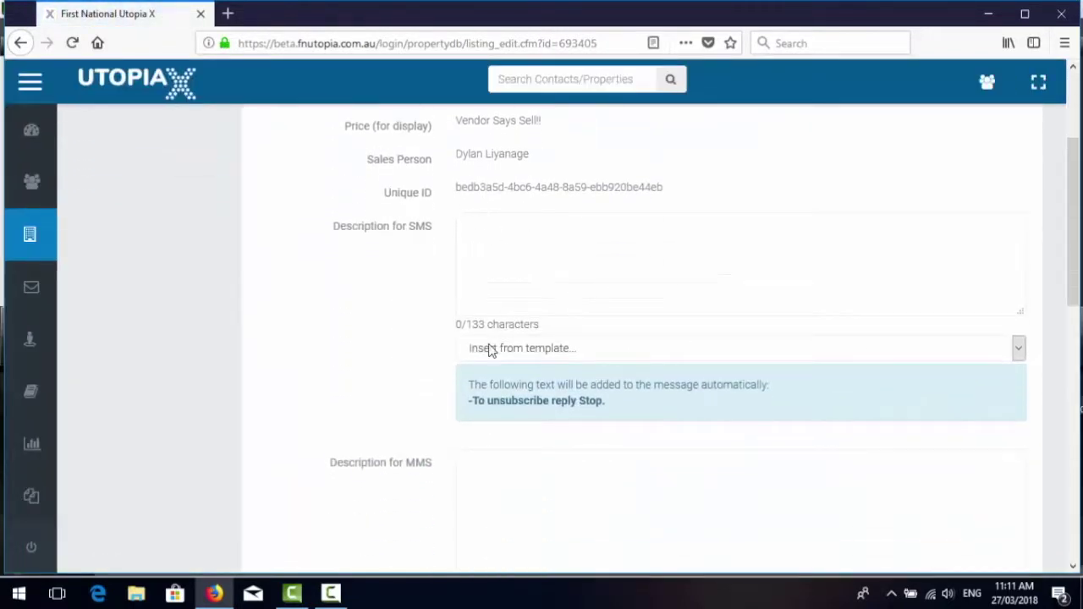
click(545, 347)
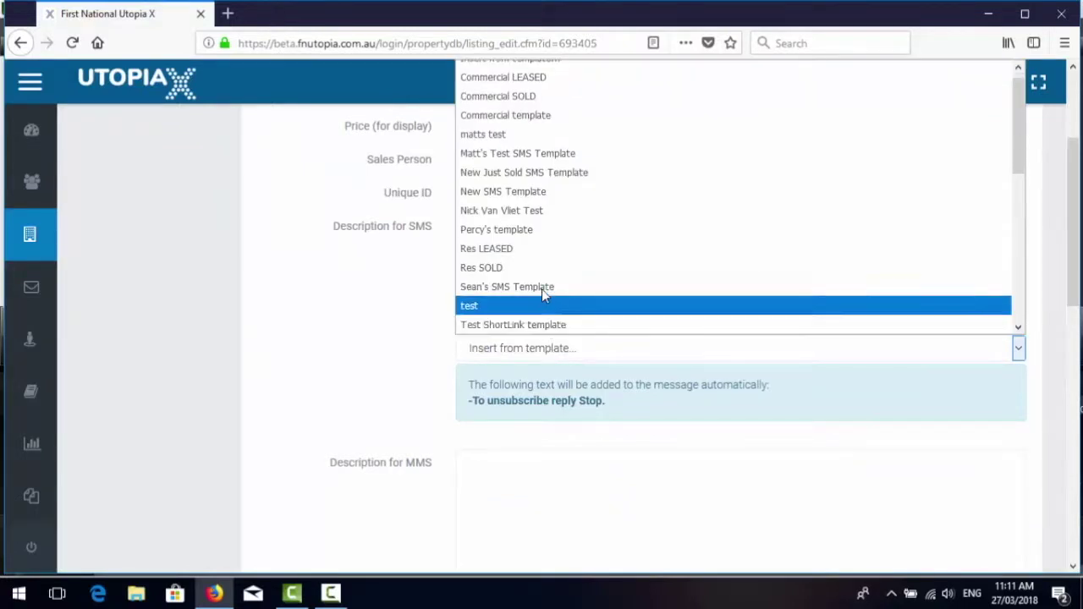
click(532, 174)
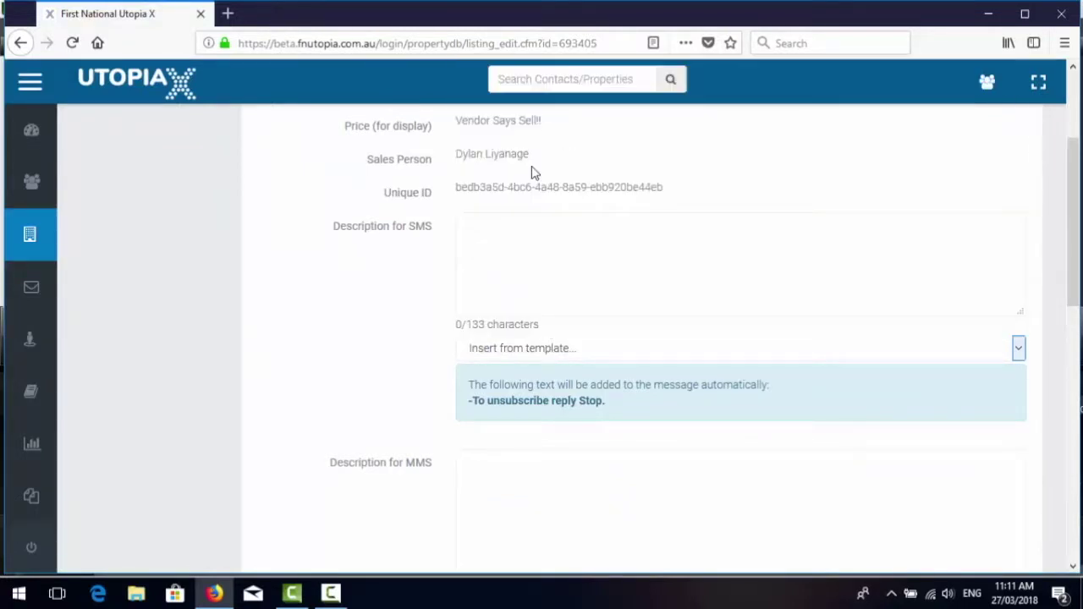
click(564, 348)
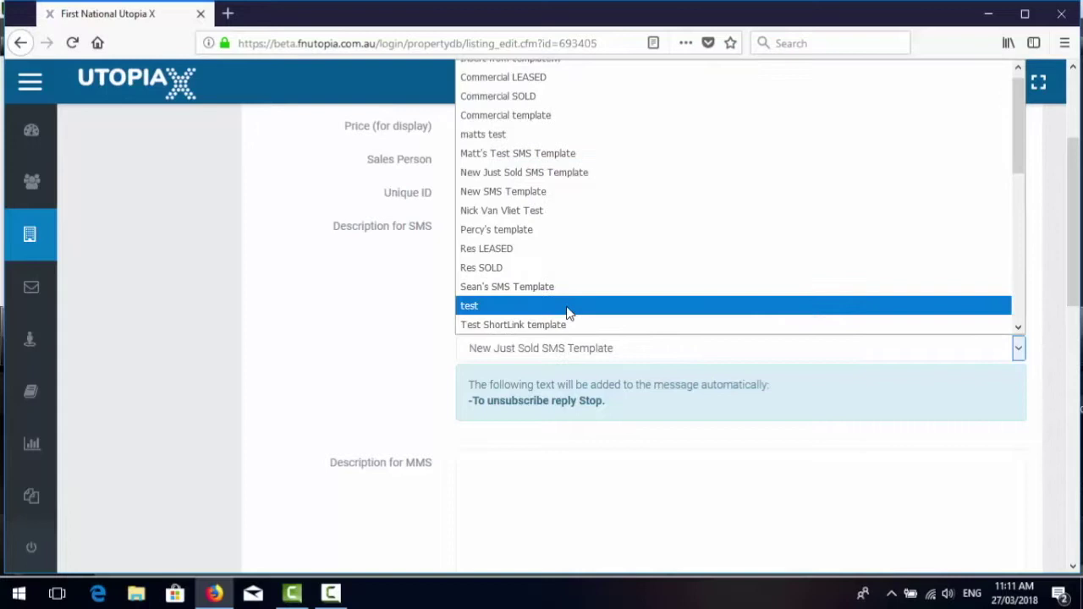
click(565, 290)
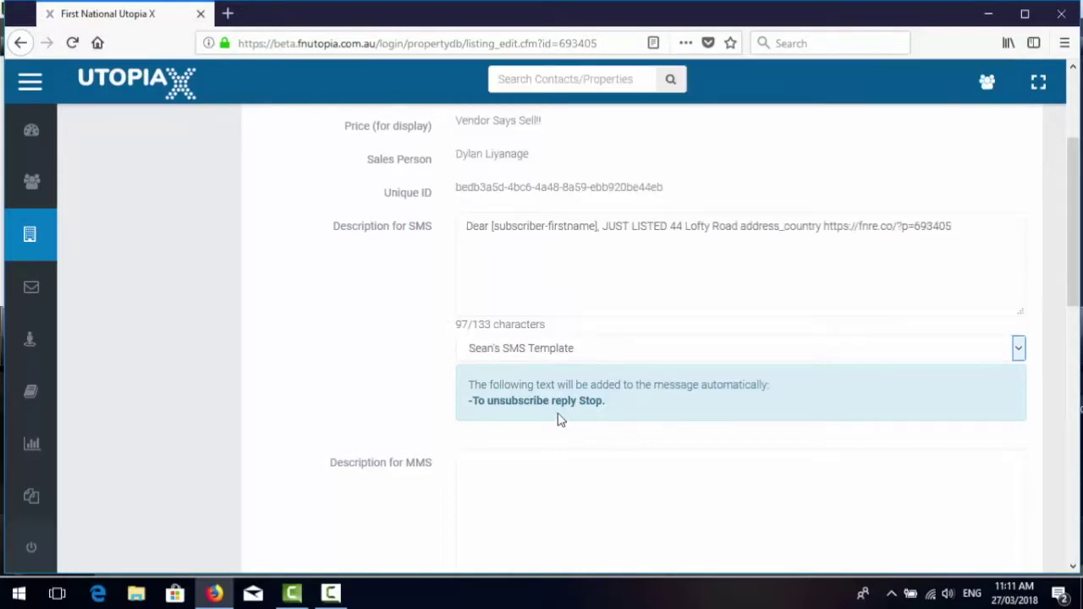
- Open the property's Promote page and examine the available promotion templates
scroll(648, 310, up, 3)
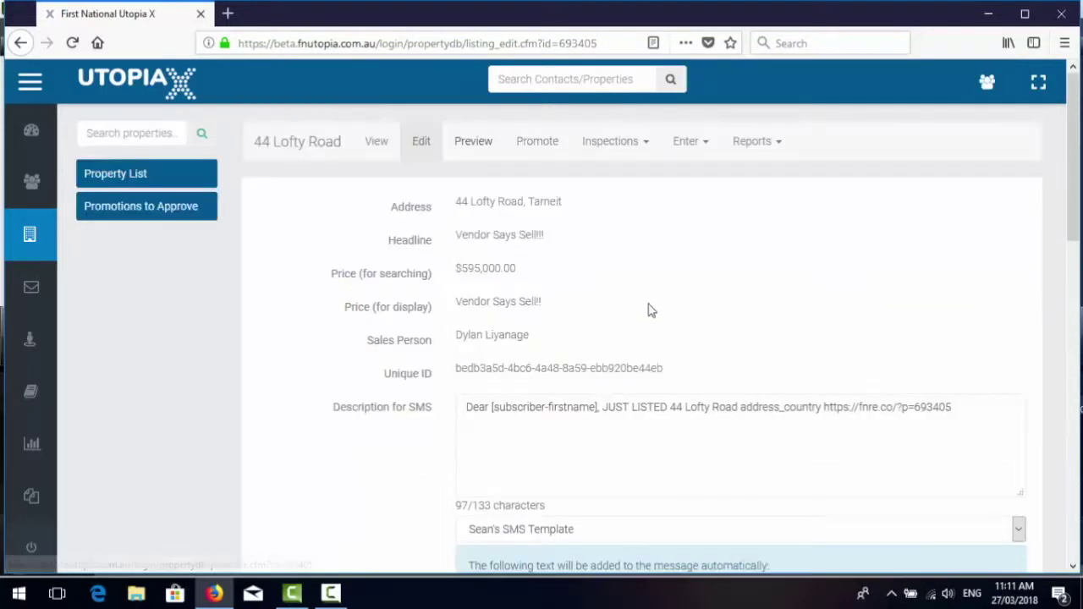
click(542, 148)
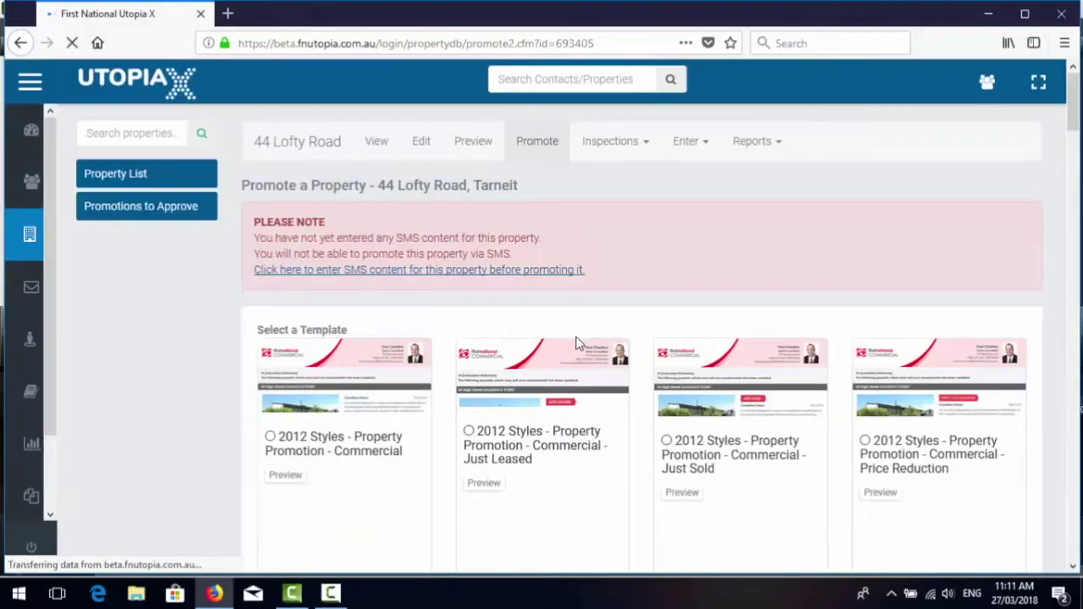
scroll(528, 380, down, 5)
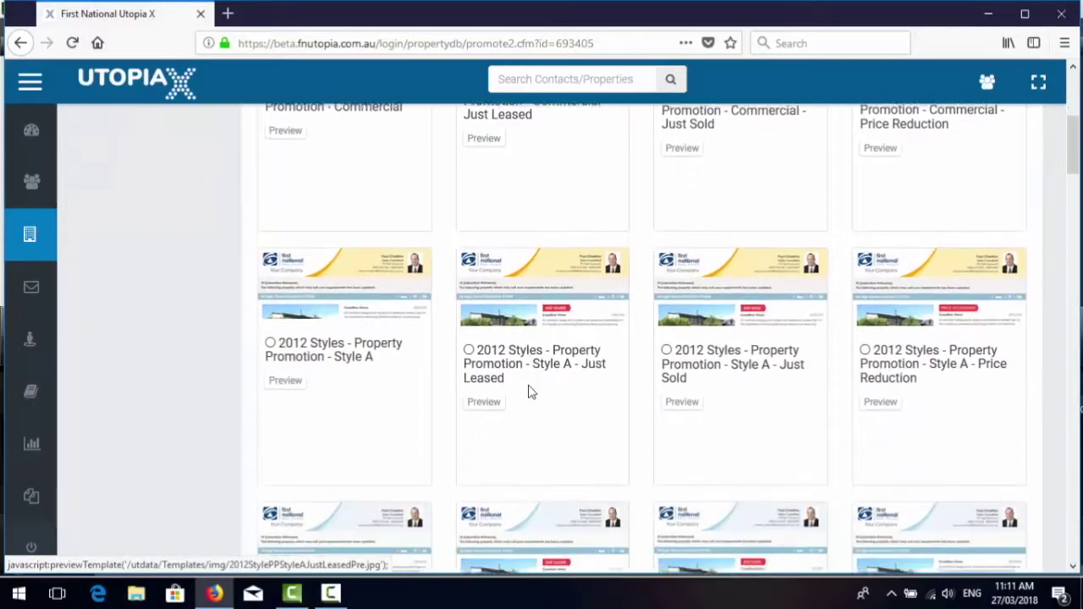
scroll(530, 392, up, 5)
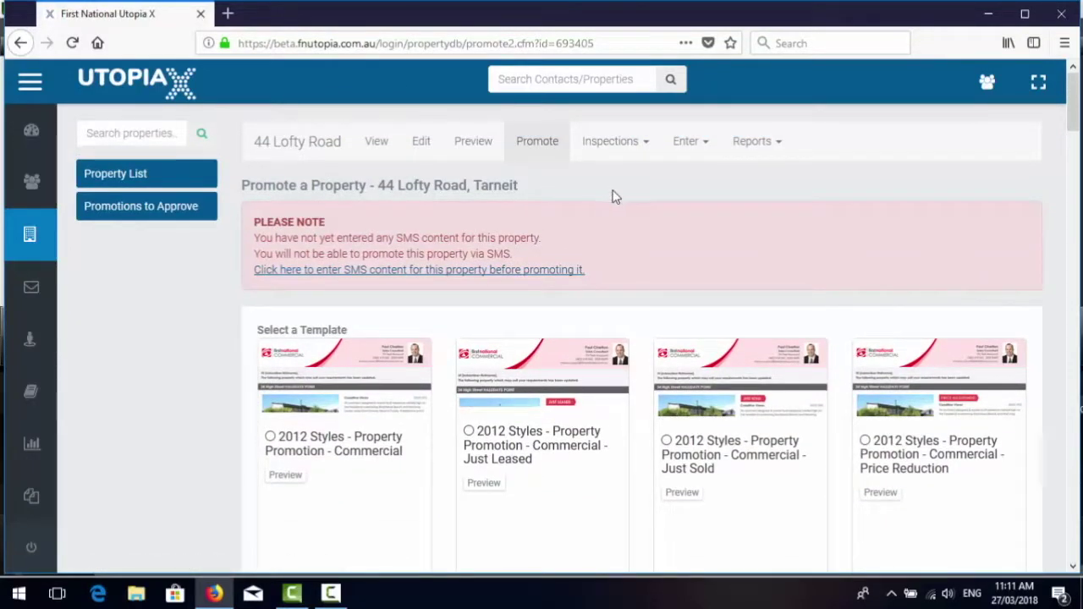
- Look over the property's inspection, entry and report options and choose the Auction Accelerator report
click(642, 148)
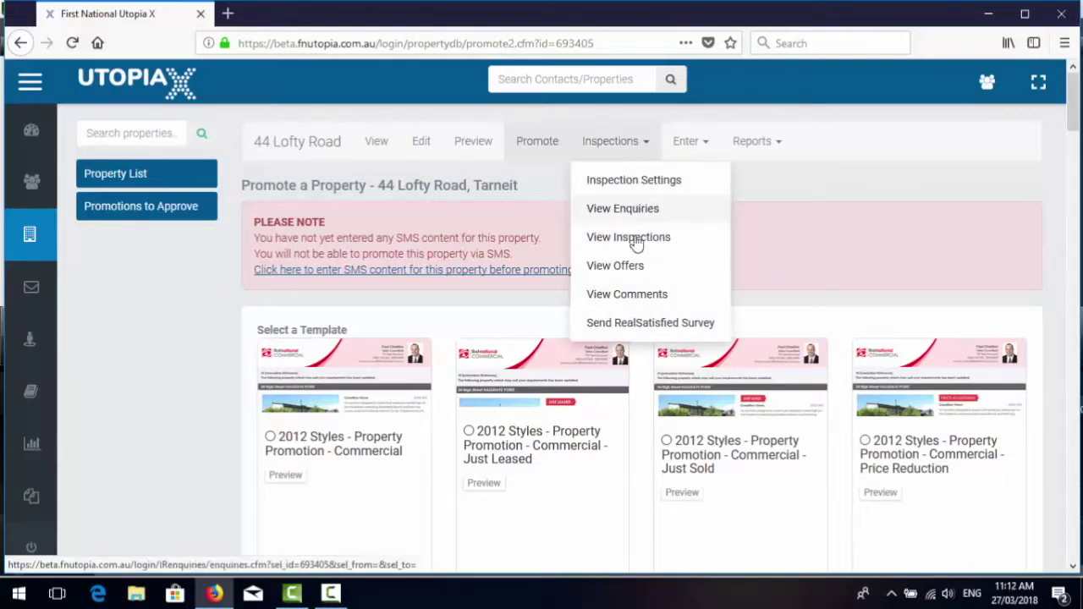
click(700, 149)
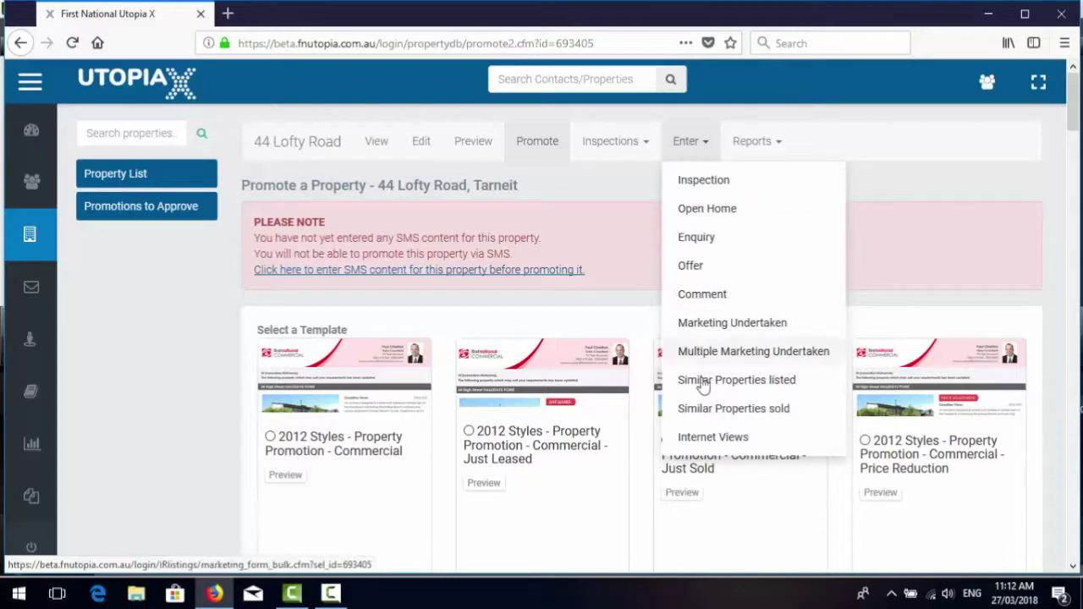
click(778, 145)
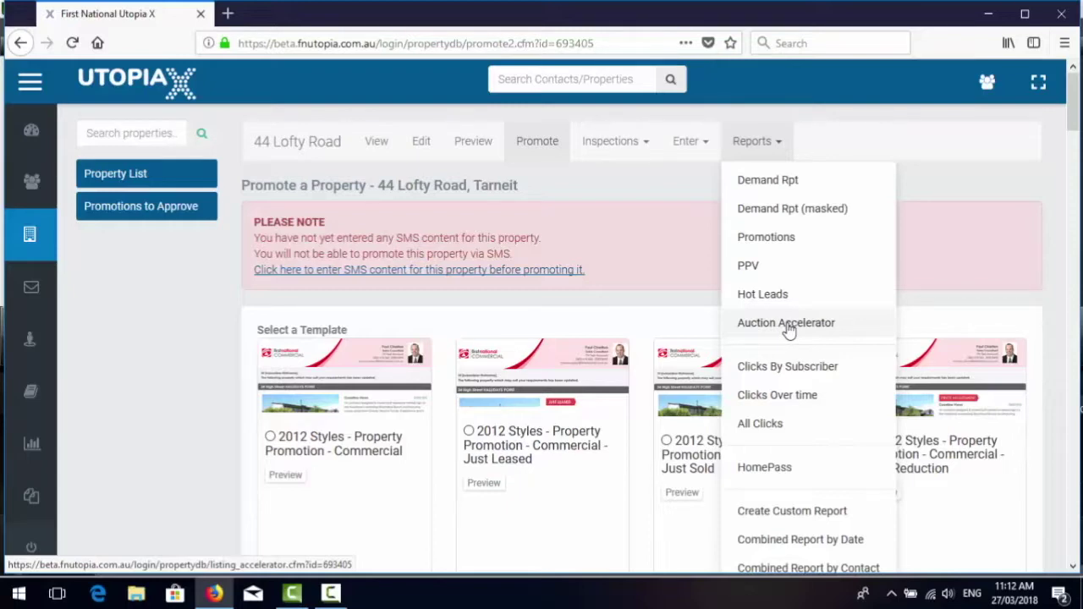
click(786, 324)
- Examine the matching buyers in the property's demand report and return to the property listing
click(752, 151)
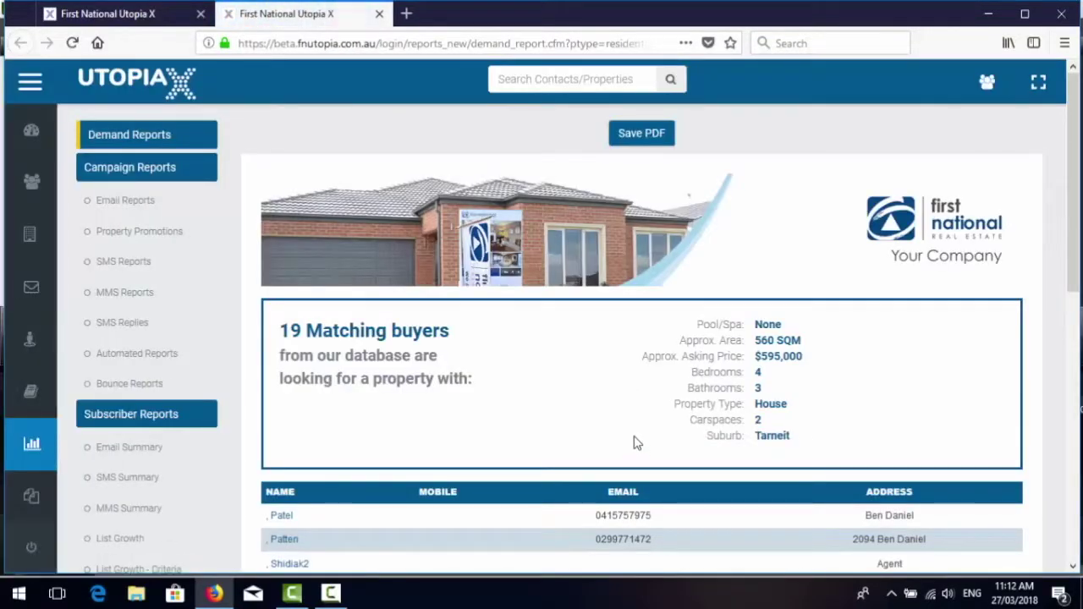
scroll(636, 442, down, 5)
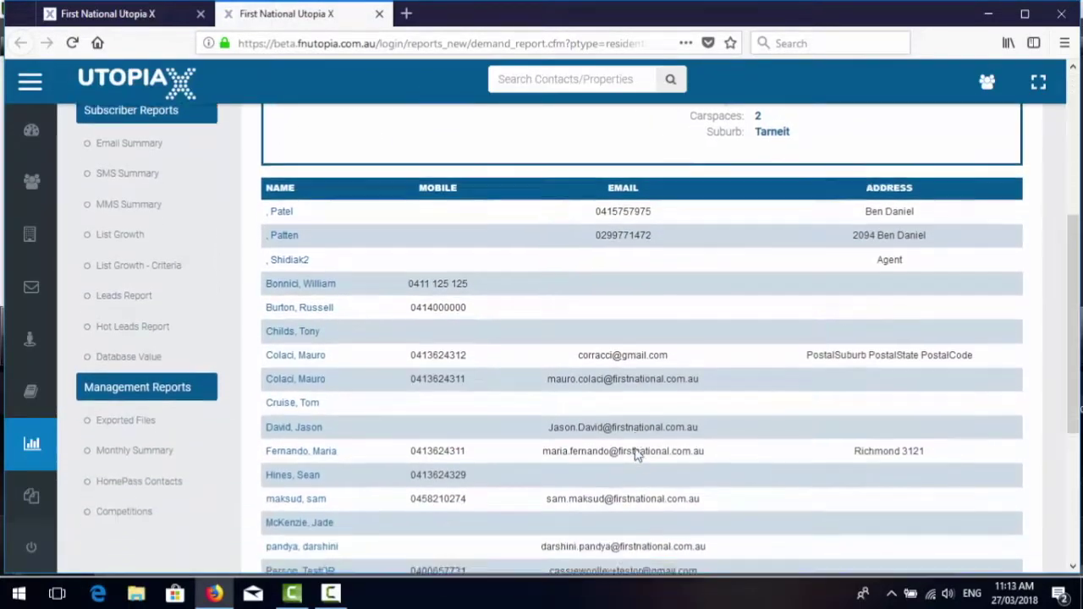
scroll(636, 453, down, 5)
scroll(636, 454, up, 10)
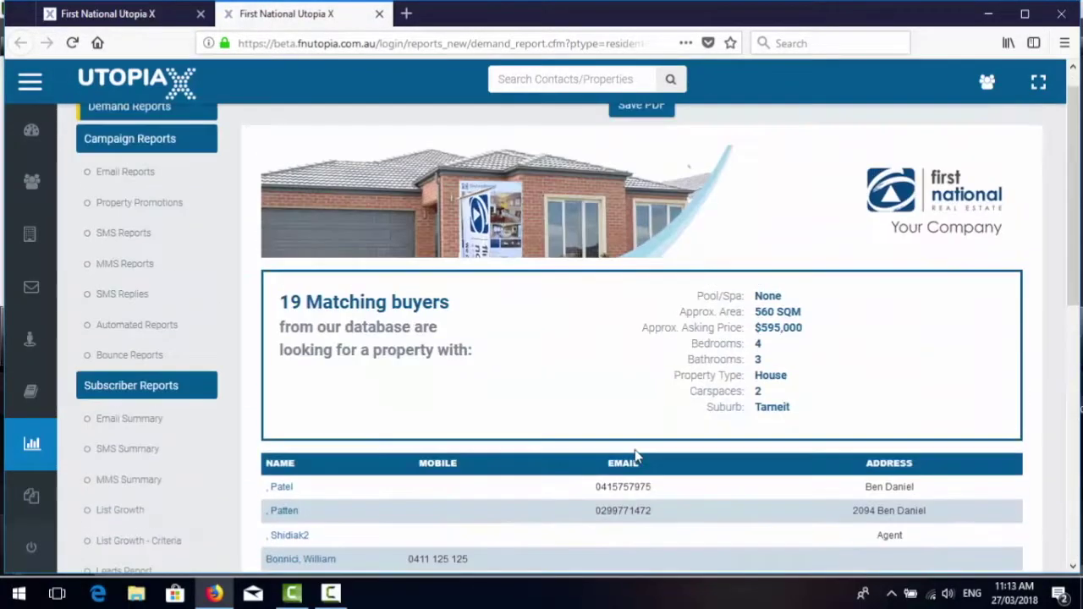
scroll(636, 457, up, 1)
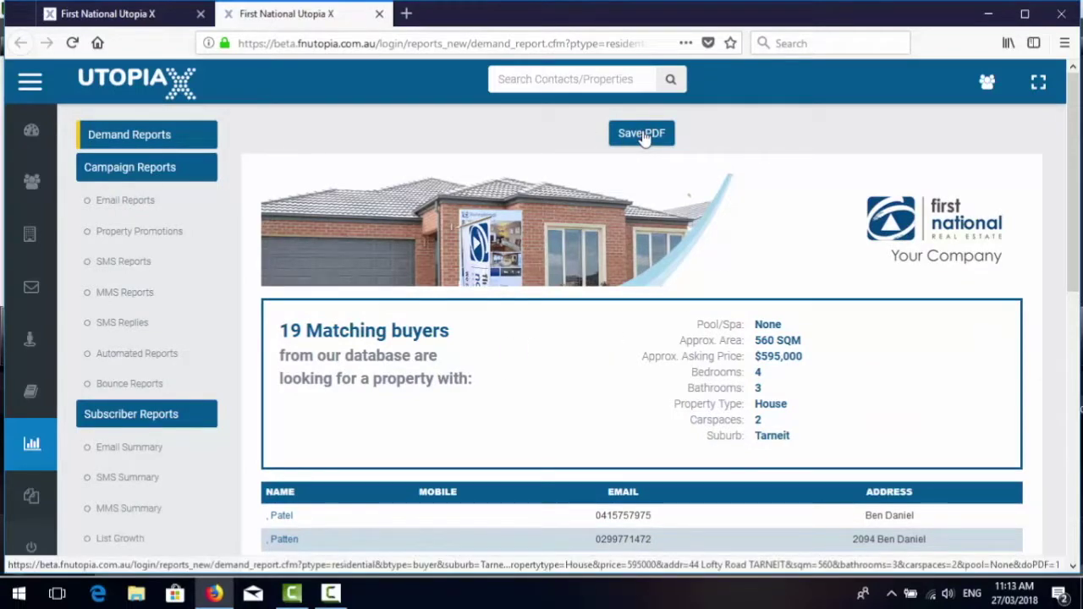
scroll(624, 302, down, 5)
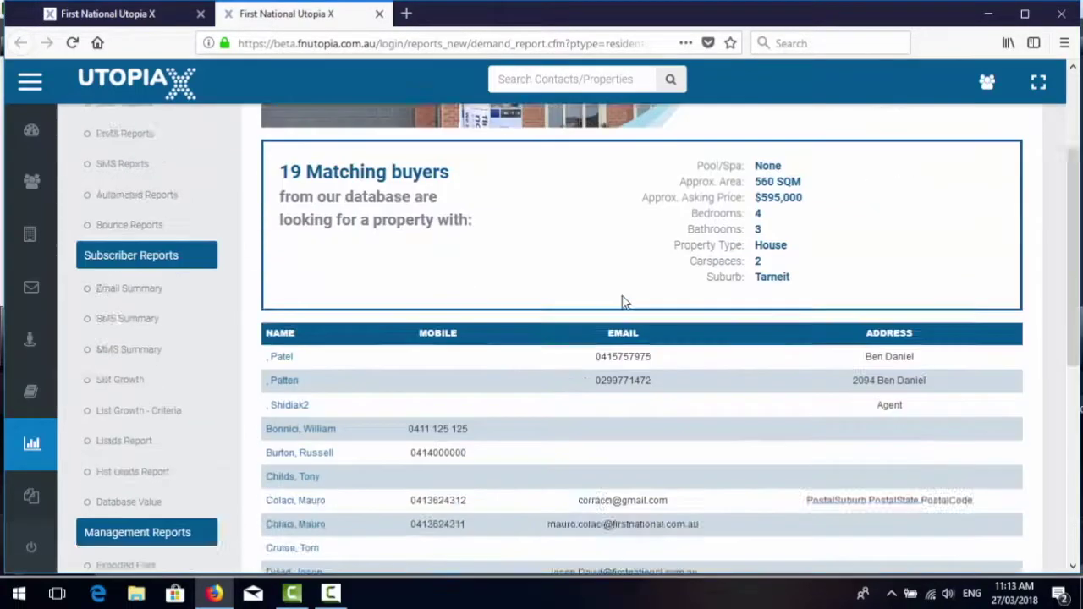
scroll(624, 302, down, 2)
scroll(623, 302, up, 10)
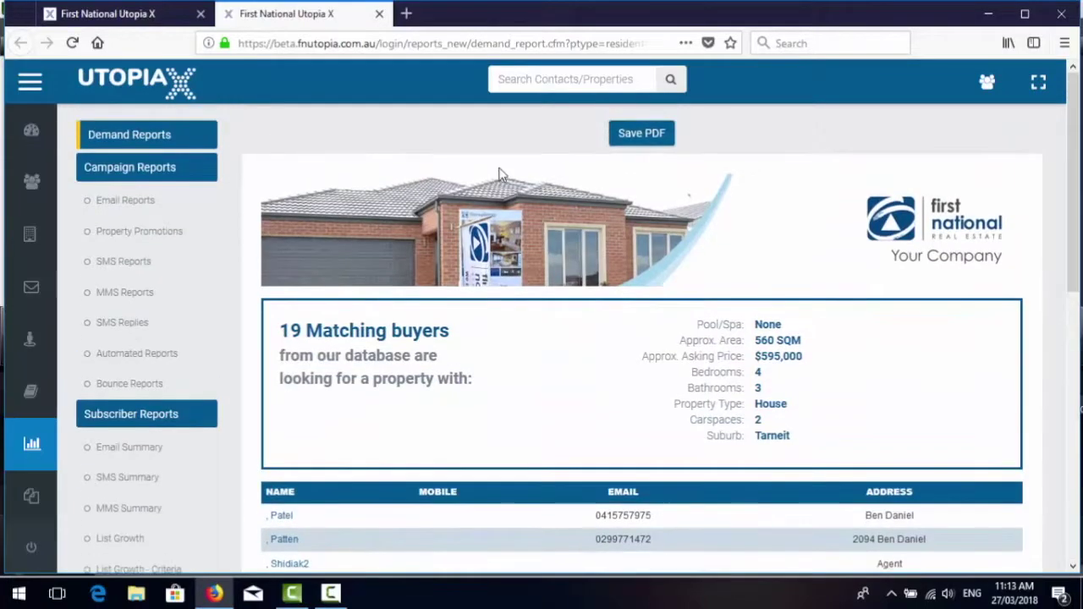
click(59, 12)
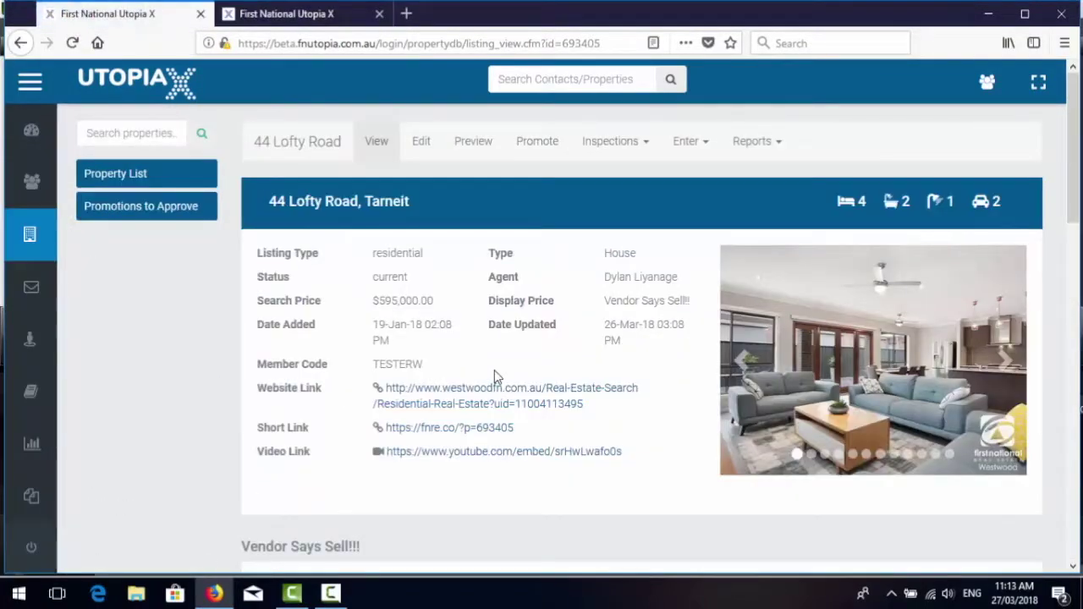